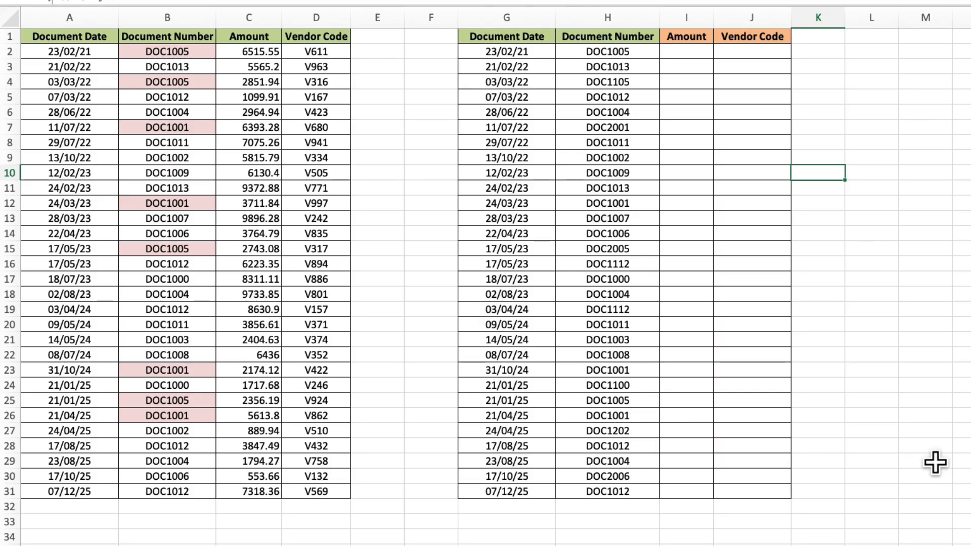
Compare the document numbers, dates and amounts of the two lists in rows 2 and 4
{"action": "left_click", "coordinate": [687, 51]}
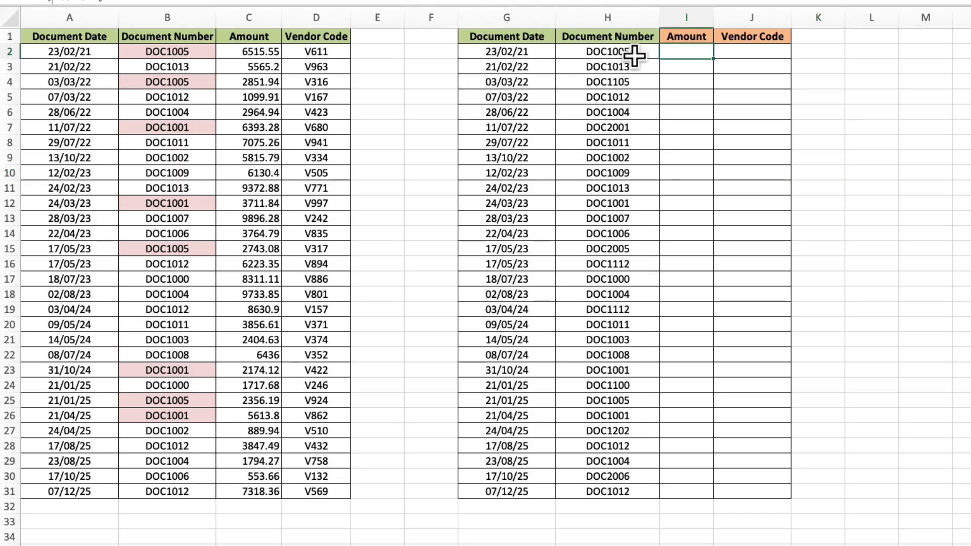
{"action": "left_click", "coordinate": [641, 54]}
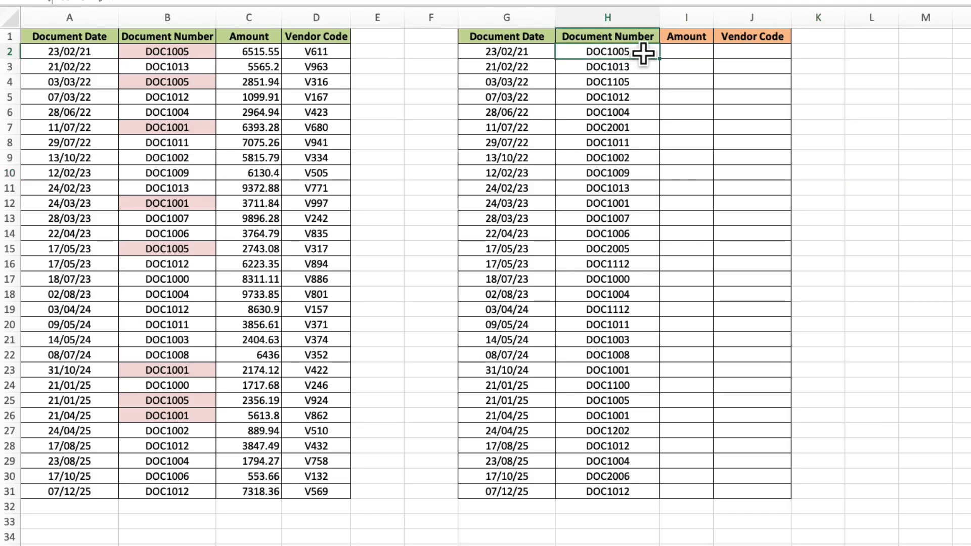
{"action": "left_click", "coordinate": [684, 54]}
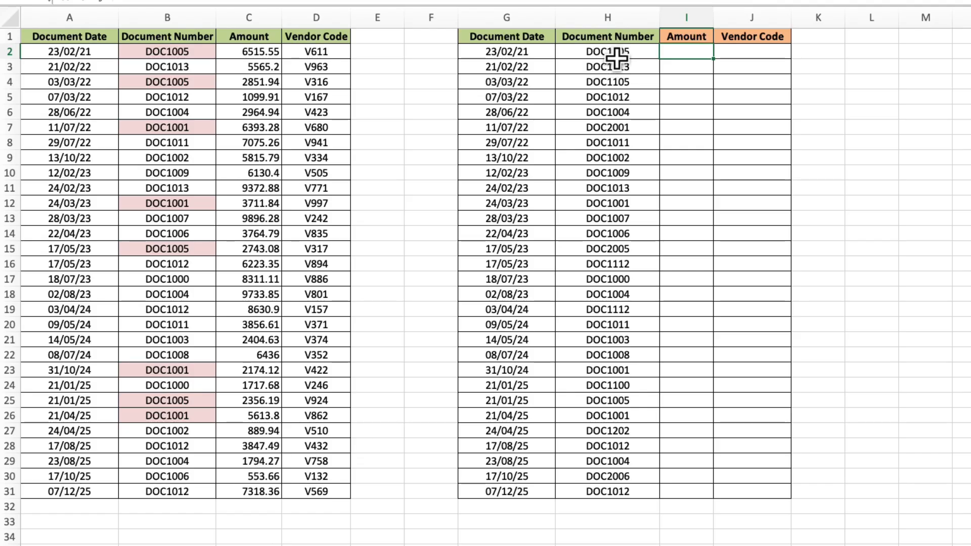
{"action": "left_click", "coordinate": [643, 84]}
{"action": "left_click", "coordinate": [701, 86]}
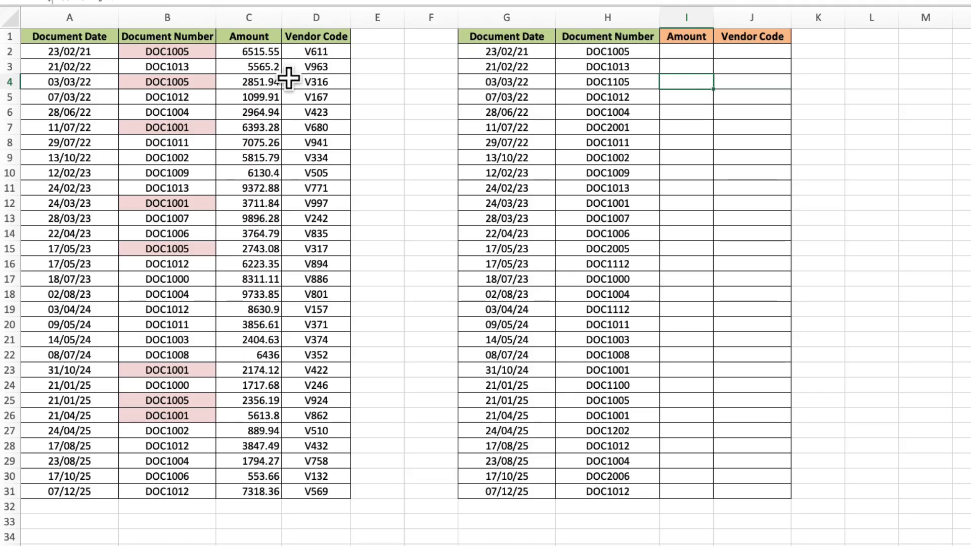
{"action": "left_click", "coordinate": [232, 84]}
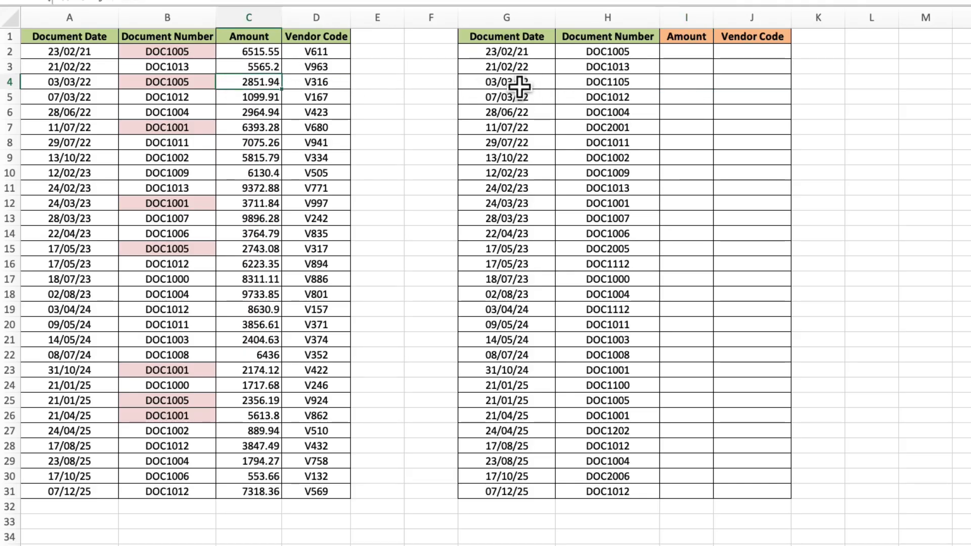
{"action": "left_click", "coordinate": [538, 83]}
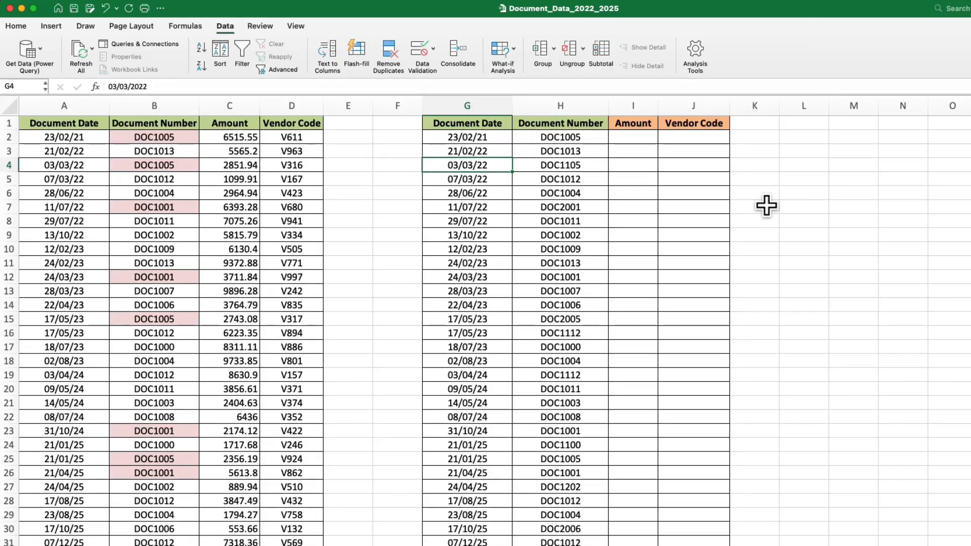
Convert the source data range A1:D31 into a table with headers
{"action": "left_click", "coordinate": [187, 166]}
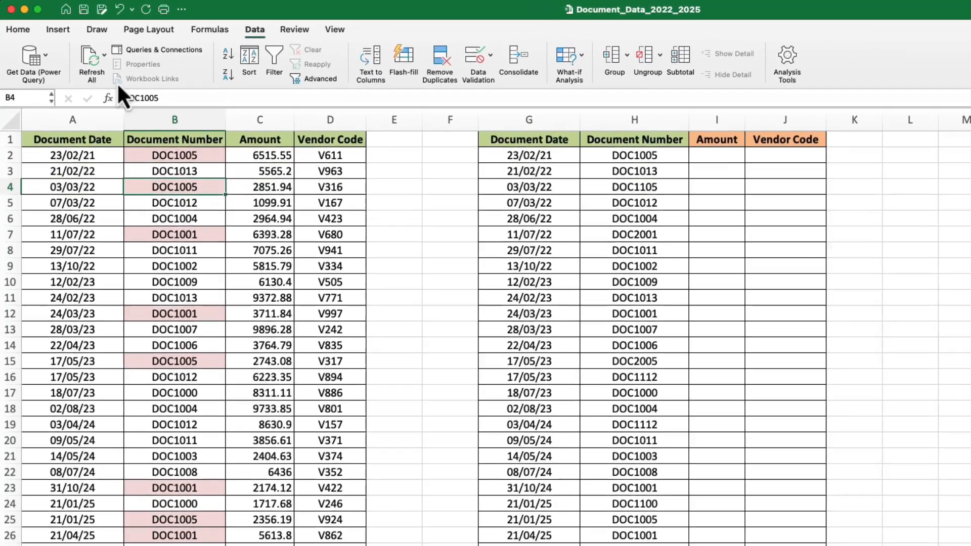
{"action": "left_click", "coordinate": [65, 29]}
{"action": "left_click", "coordinate": [94, 64]}
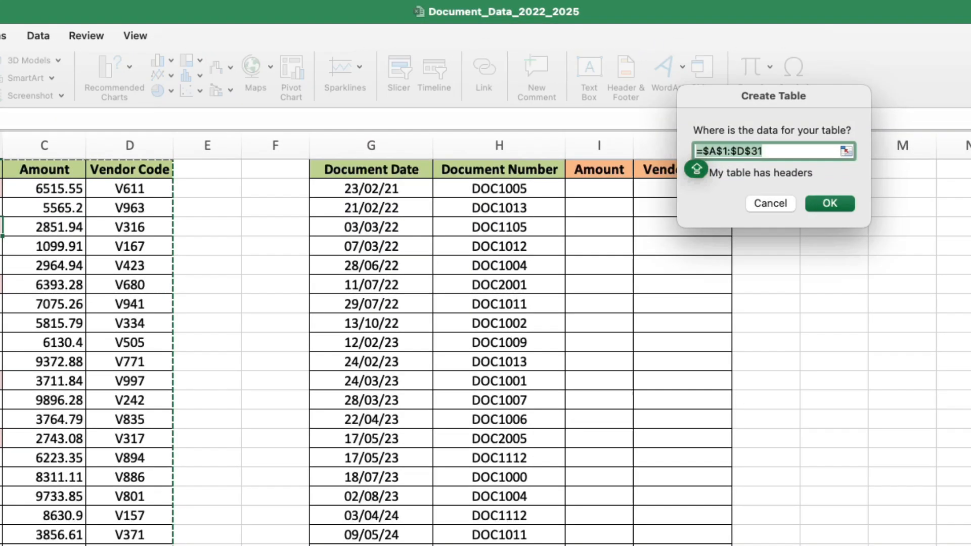
{"action": "left_click", "coordinate": [699, 172]}
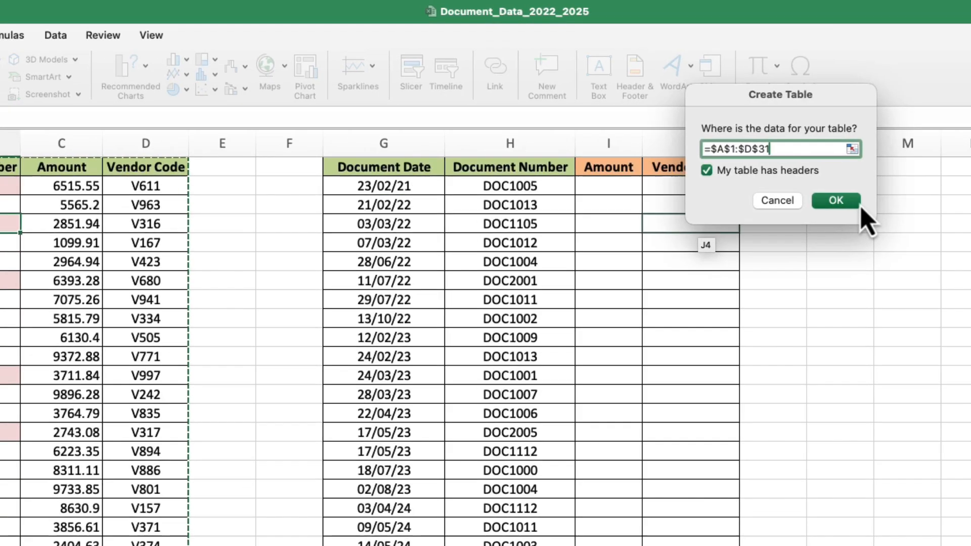
{"action": "left_click", "coordinate": [860, 205]}
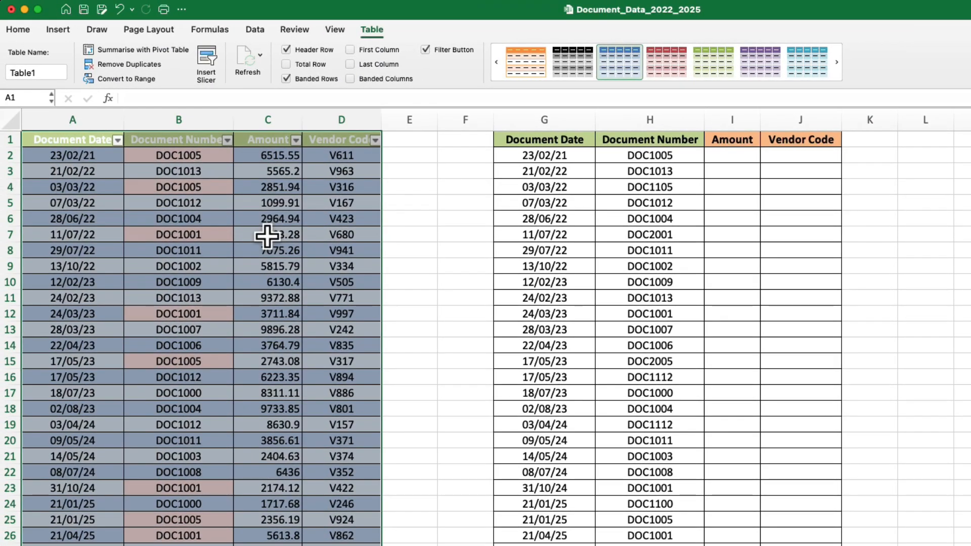
Convert the second list in columns G to J into a table with its first row as headers
{"action": "left_click", "coordinate": [731, 217]}
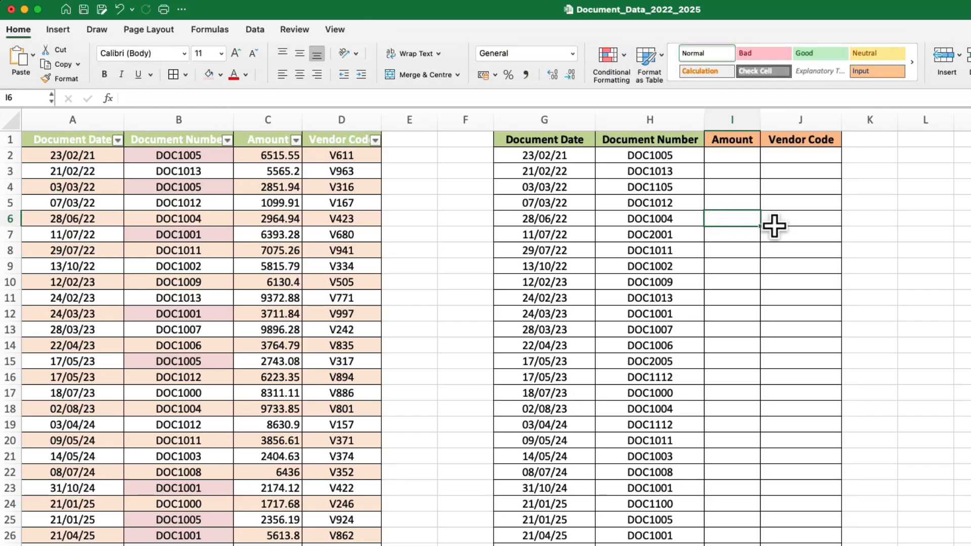
{"action": "left_click", "coordinate": [56, 33]}
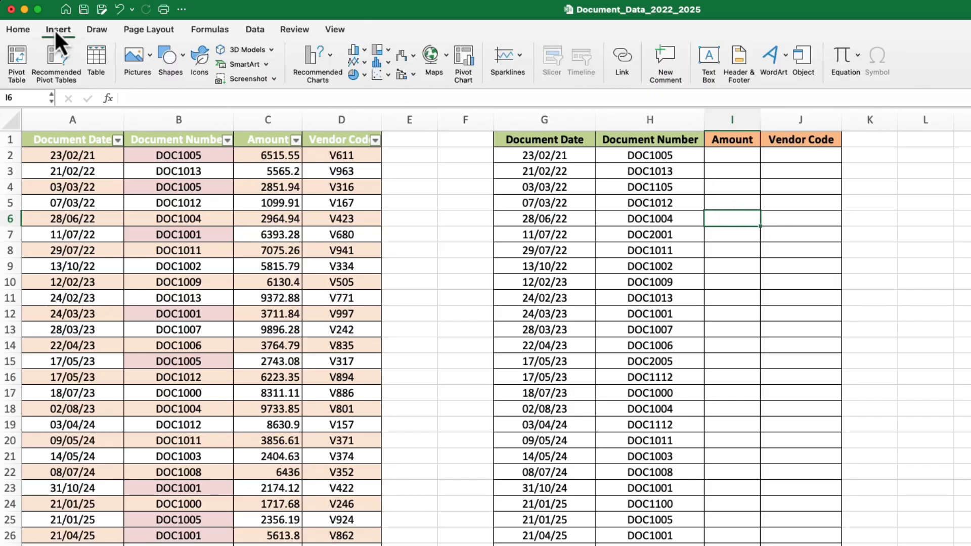
{"action": "left_click", "coordinate": [97, 59]}
{"action": "left_click", "coordinate": [909, 166]}
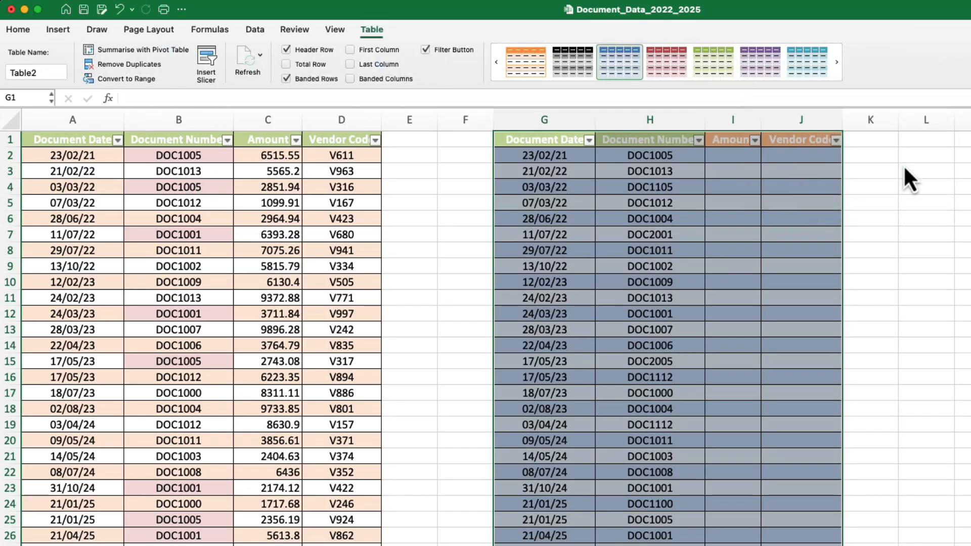
{"action": "left_click", "coordinate": [912, 269]}
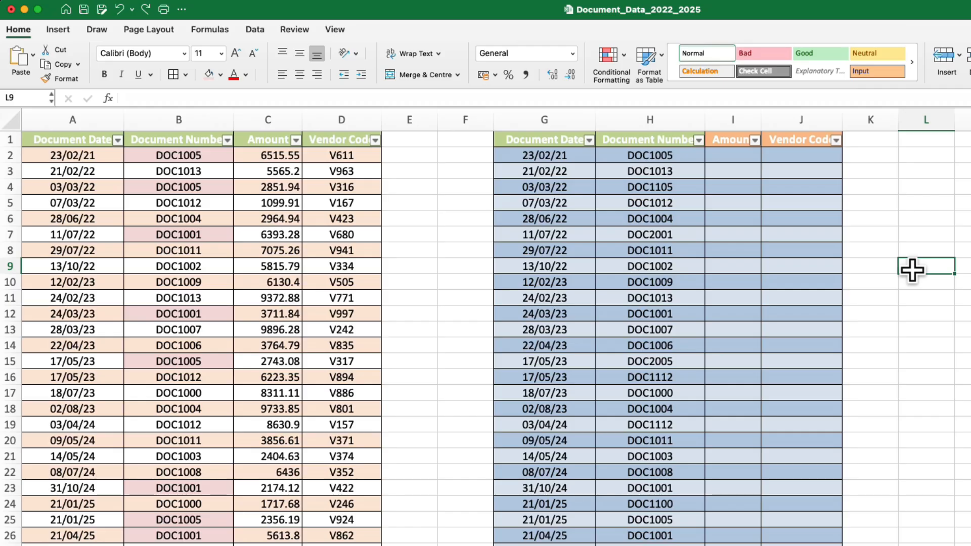
Add a UNIQUEDATA column to the first table in column E and widen it to show the full header
{"action": "left_click", "coordinate": [411, 142]}
{"action": "type", "text": "U"}
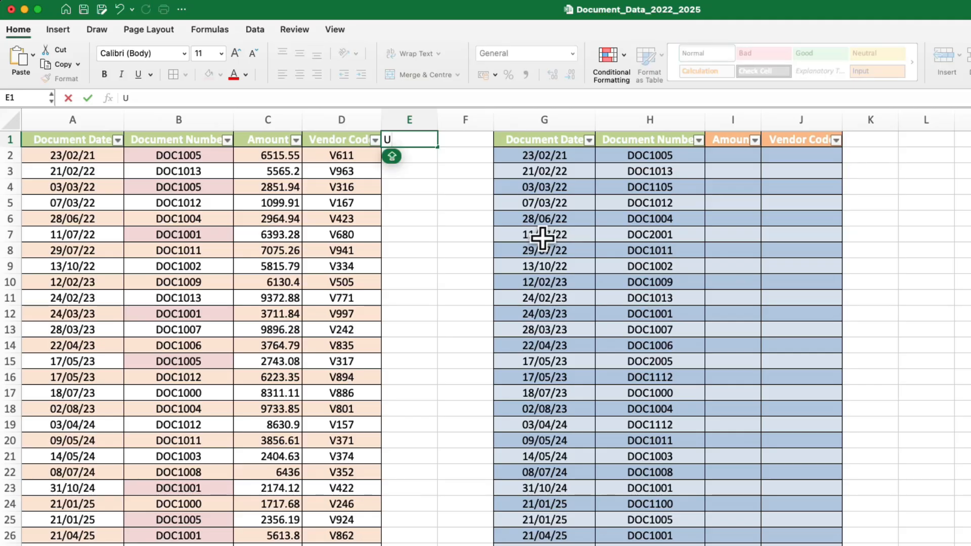
{"action": "type", "text": "NIQUEDATA"}
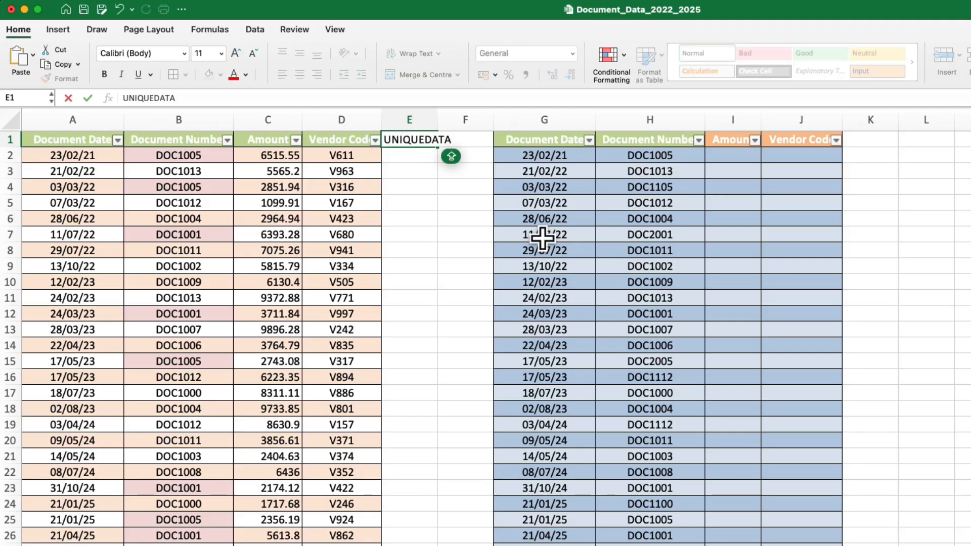
{"action": "key", "text": "Return"}
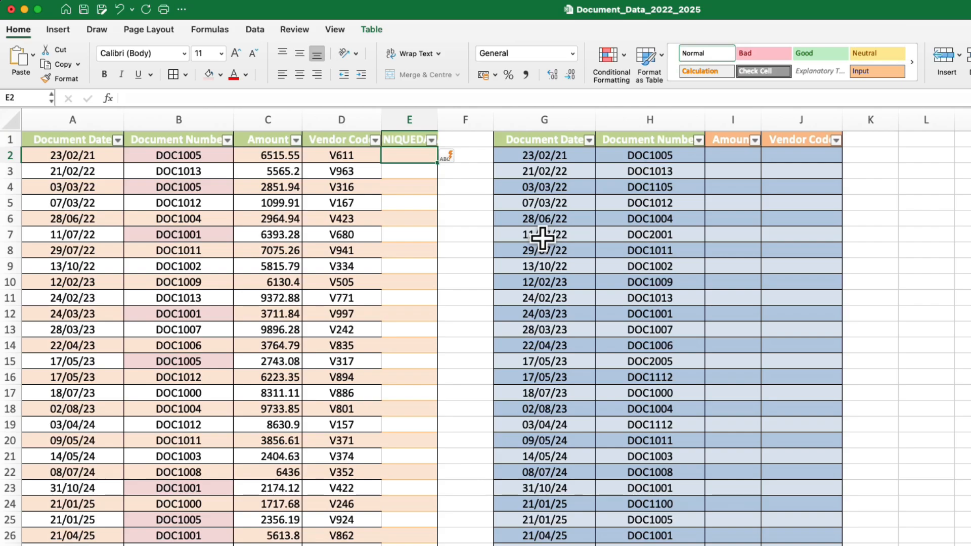
{"action": "left_click_drag", "start_coordinate": [438, 120], "coordinate": [527, 120]}
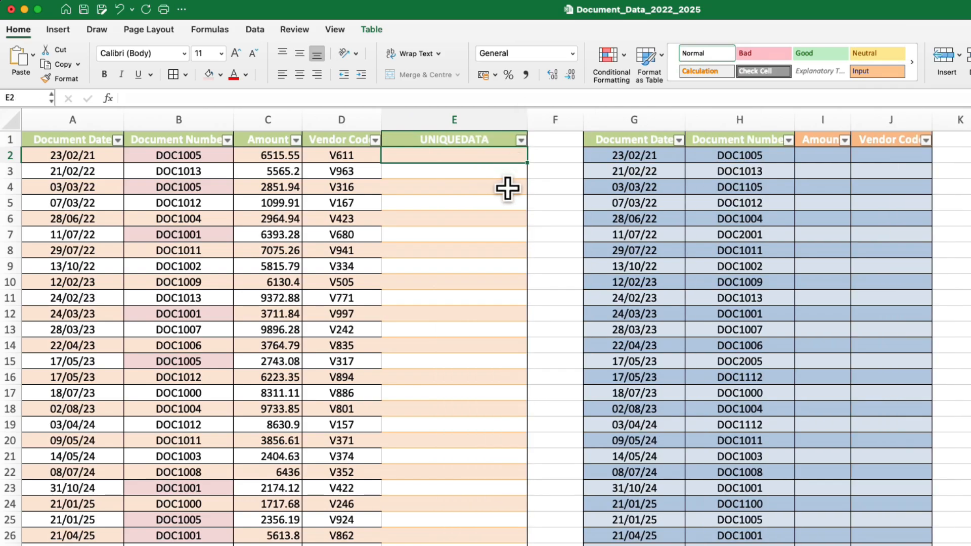
Fill the UNIQUEDATA column with a CONCAT formula joining each row's Document Number and Document Date
{"action": "type", "text": "=CON"}
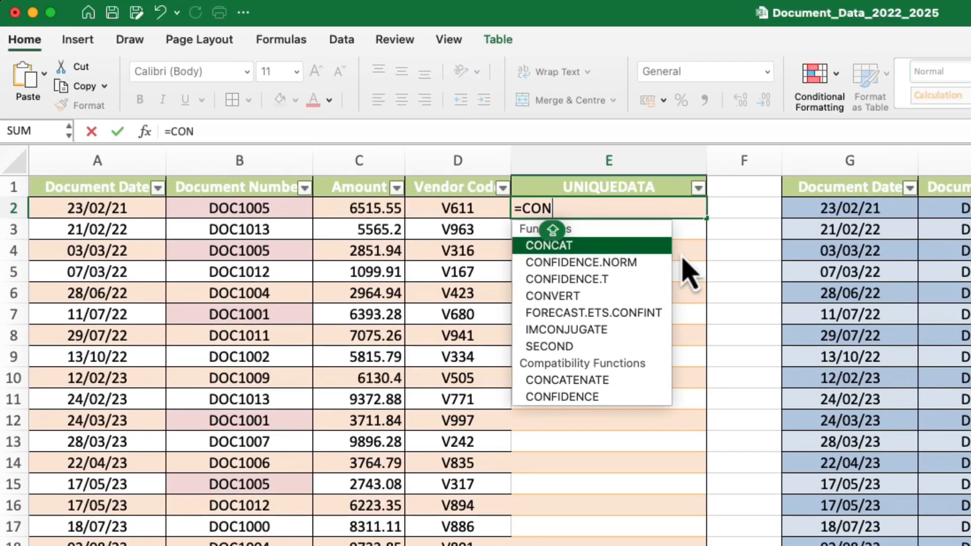
{"action": "key", "text": "Tab"}
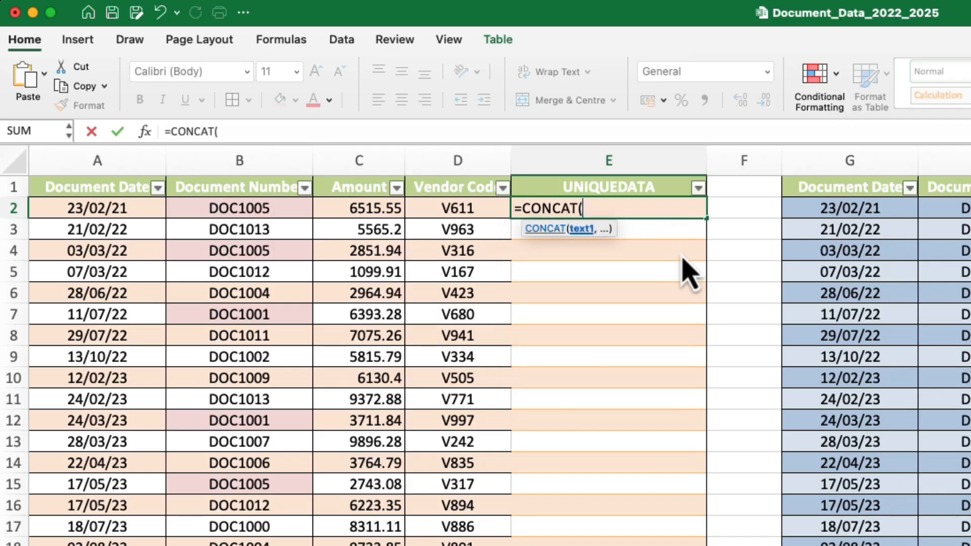
{"action": "left_click", "coordinate": [235, 209]}
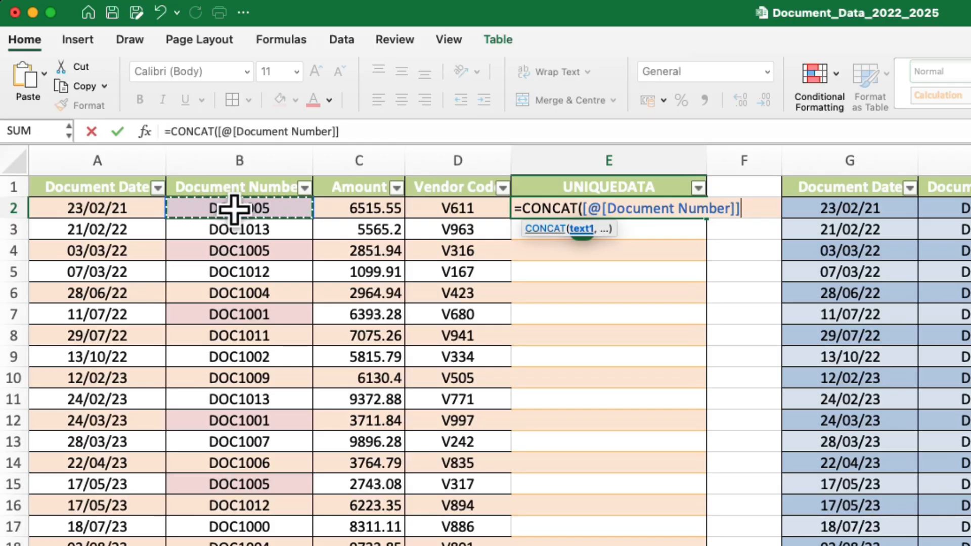
{"action": "type", "text": ","}
{"action": "left_click", "coordinate": [96, 208]}
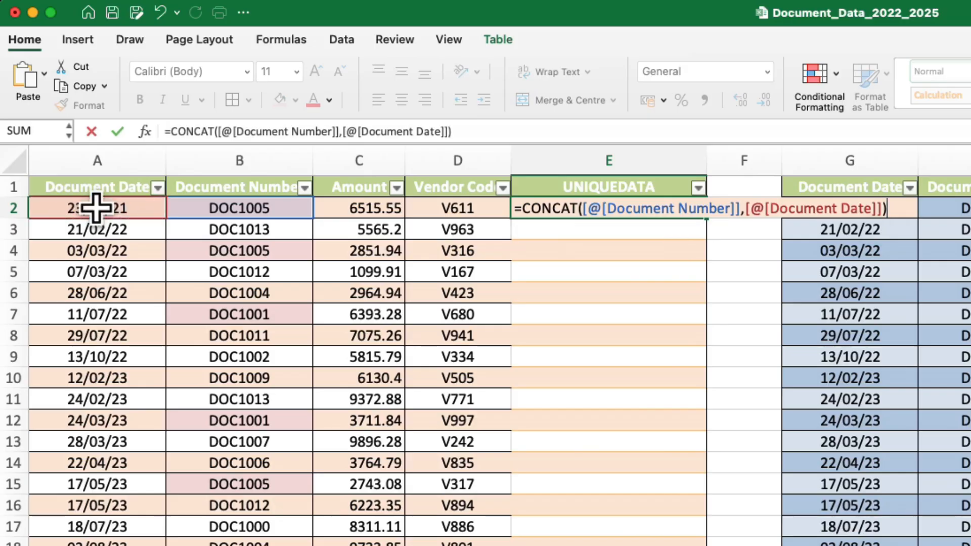
{"action": "type", "text": ")"}
{"action": "key", "text": "Return"}
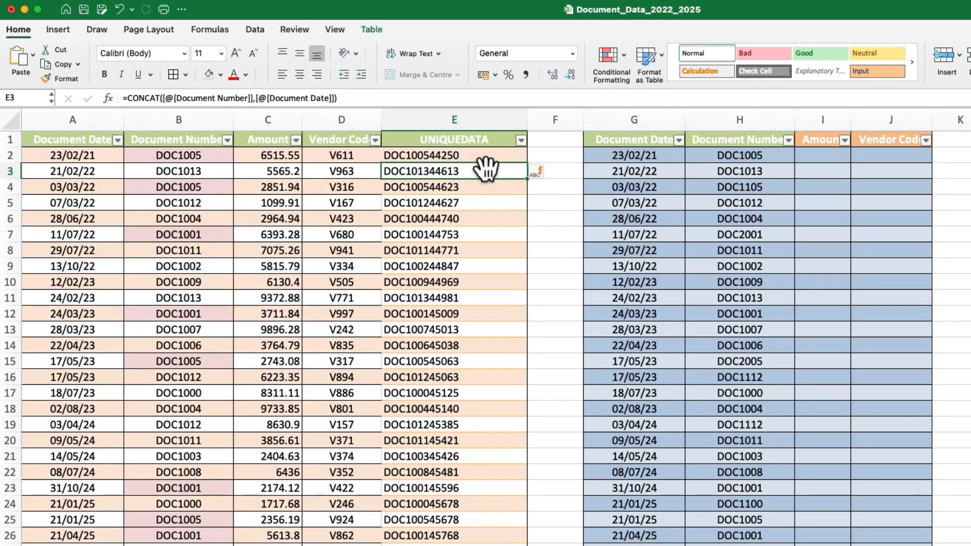
{"action": "left_click", "coordinate": [190, 156]}
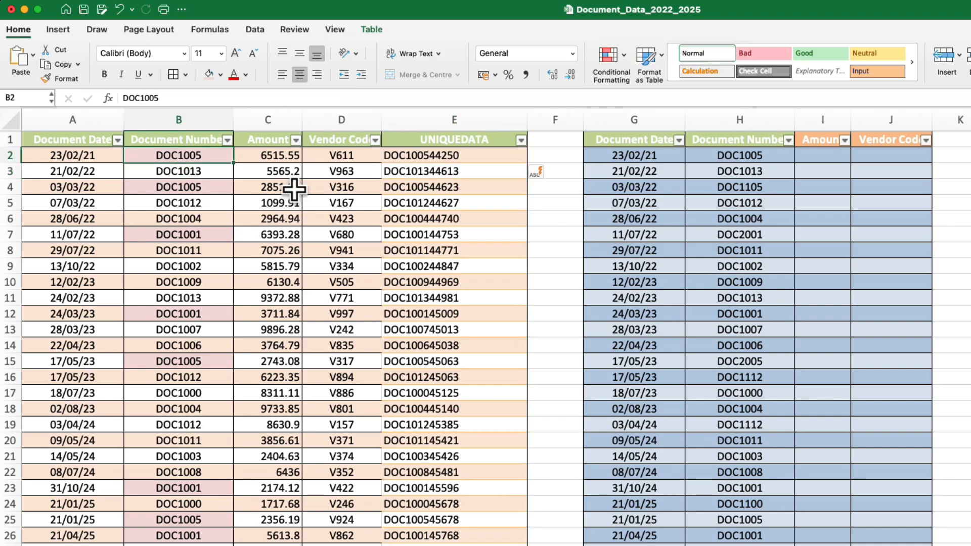
{"action": "left_click", "coordinate": [441, 158]}
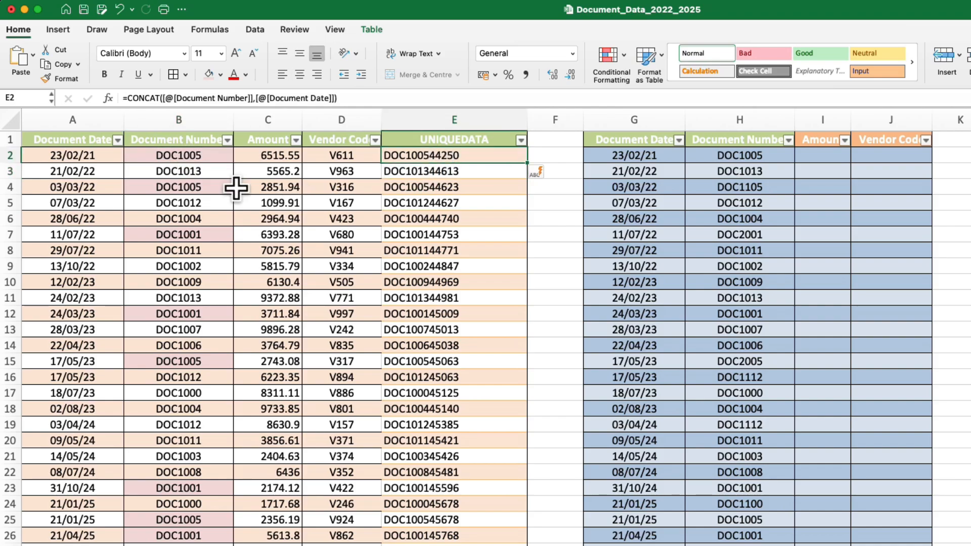
{"action": "left_click", "coordinate": [230, 190]}
{"action": "left_click", "coordinate": [504, 190]}
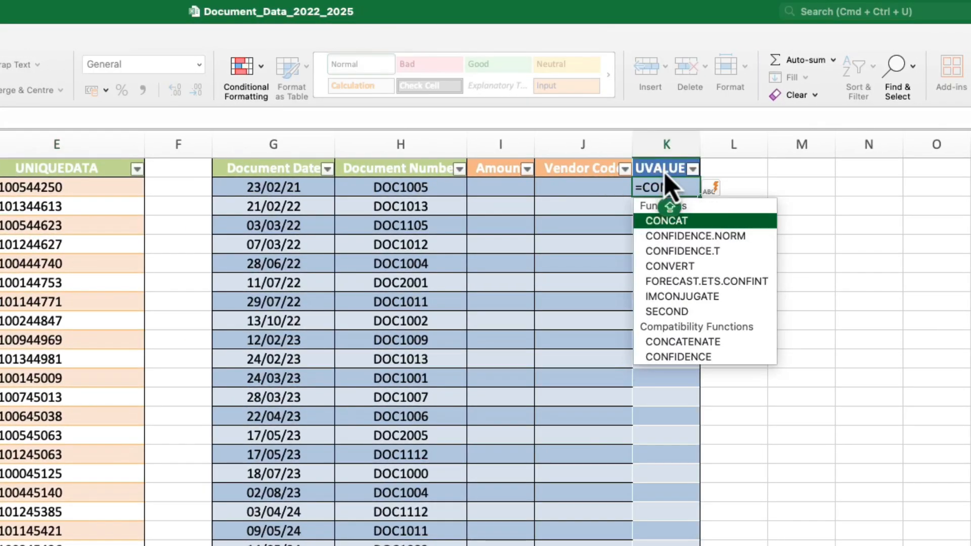
Fill the second table's UVALUE column with a CONCAT of Document Number and Document Date, and widen column K to fit
{"action": "key", "text": "Tab"}
{"action": "left_click", "coordinate": [400, 187]}
{"action": "type", "text": ","}
{"action": "key", "text": "Left"}
{"action": "key", "text": "Left"}
{"action": "key", "text": "Left"}
{"action": "key", "text": "Left"}
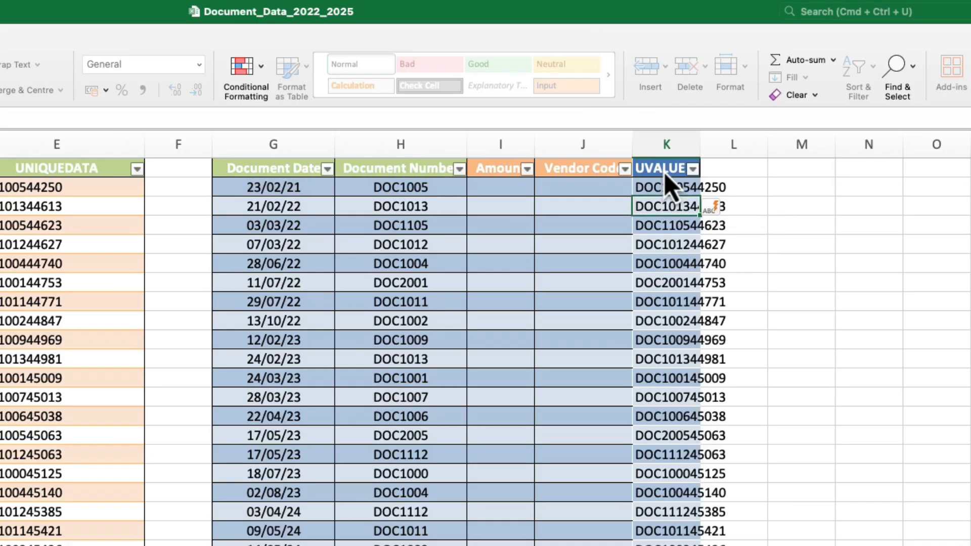
{"action": "key", "text": "Return"}
{"action": "left_click_drag", "start_coordinate": [700, 145], "coordinate": [776, 145]}
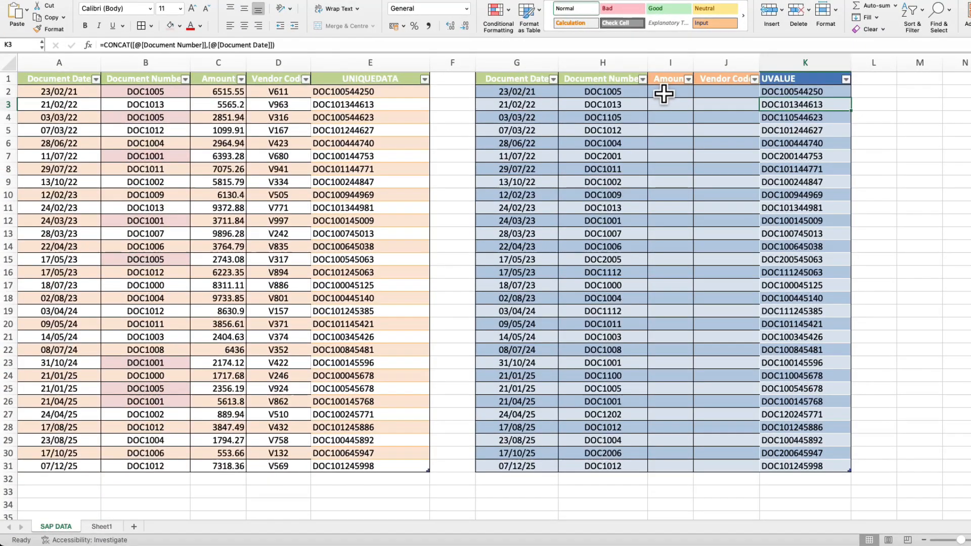
Fill the second table's Amount column with an XLOOKUP of UVALUE in Table1's UNIQUEDATA, returning Amount or "NA" if not found
{"action": "left_click", "coordinate": [640, 108]}
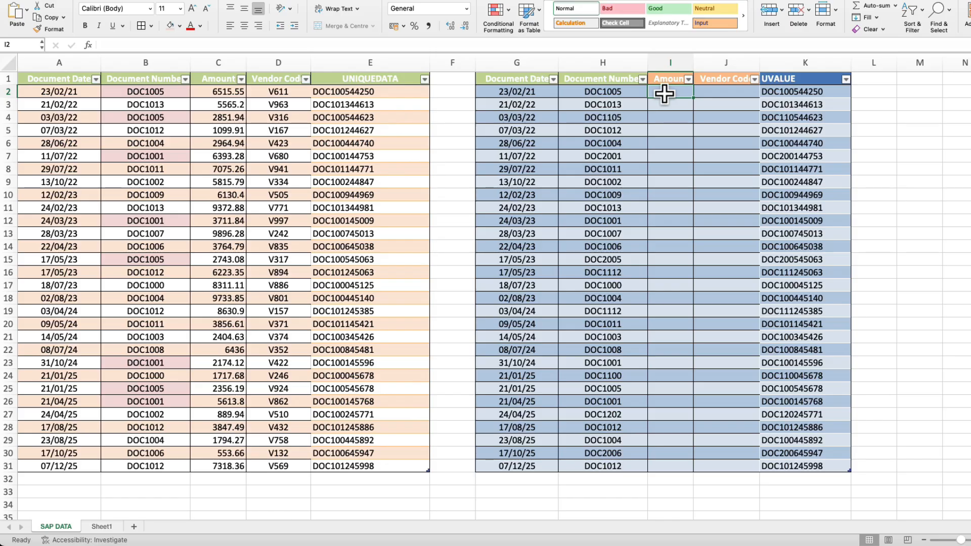
{"action": "type", "text": "=xl"}
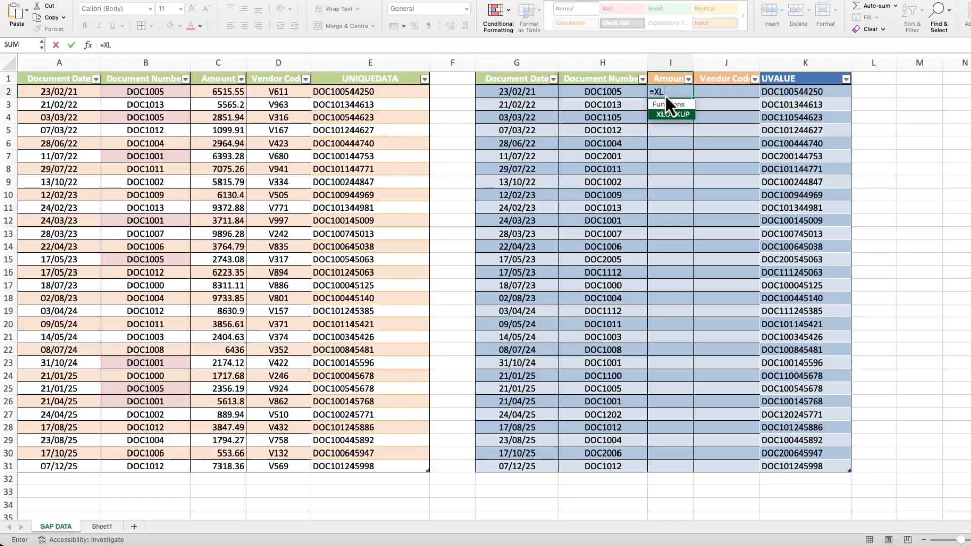
{"action": "key", "text": "Tab"}
{"action": "left_click", "coordinate": [814, 92]}
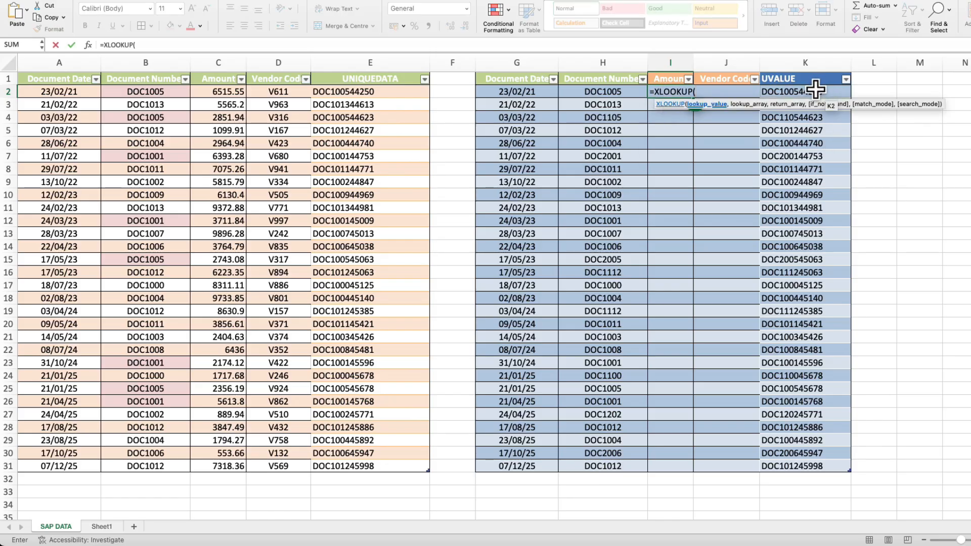
{"action": "type", "text": ","}
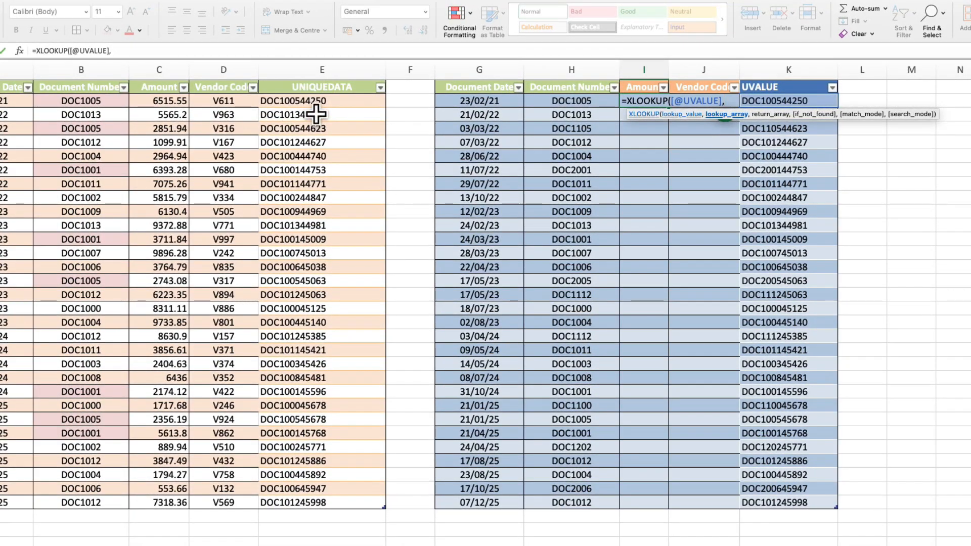
{"action": "left_click", "coordinate": [323, 80]}
{"action": "type", "text": ","}
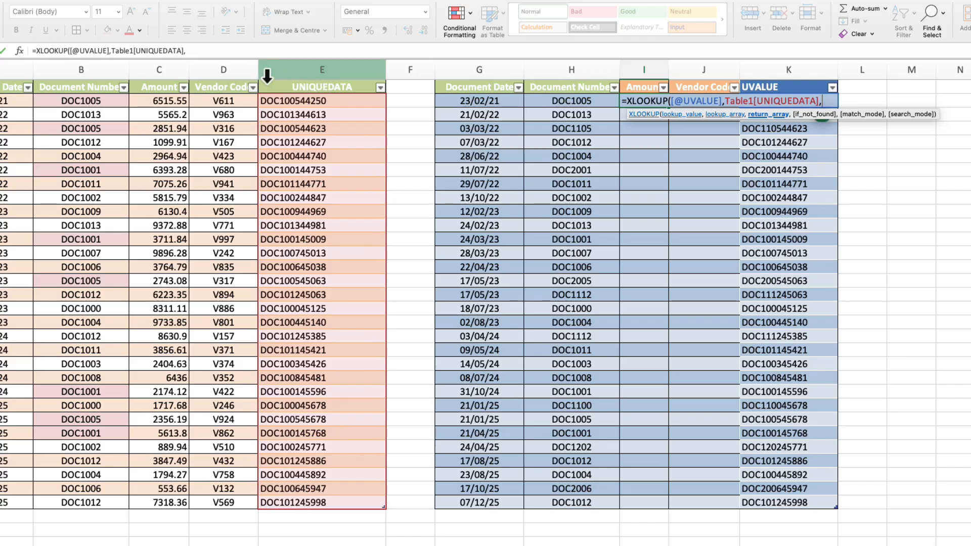
{"action": "left_click", "coordinate": [167, 81]}
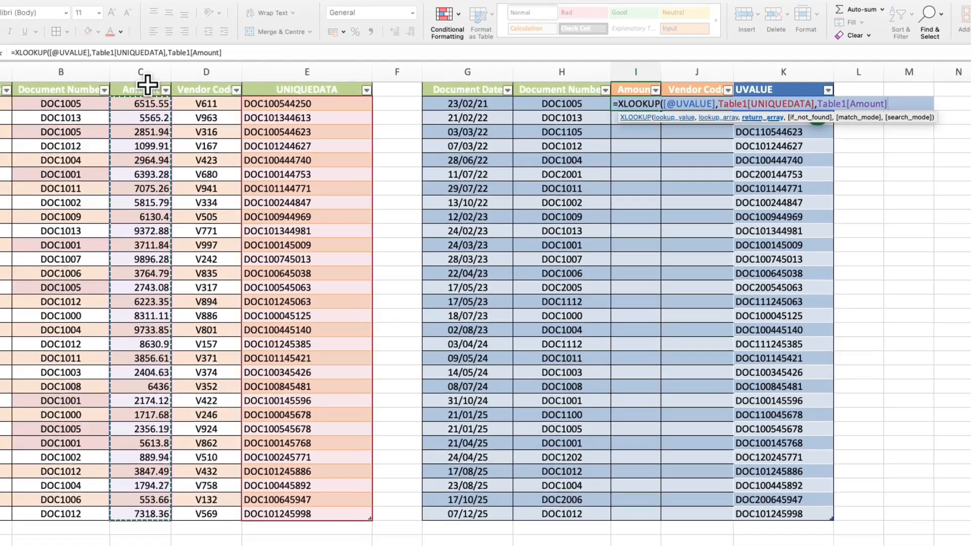
{"action": "type", "text": ","}
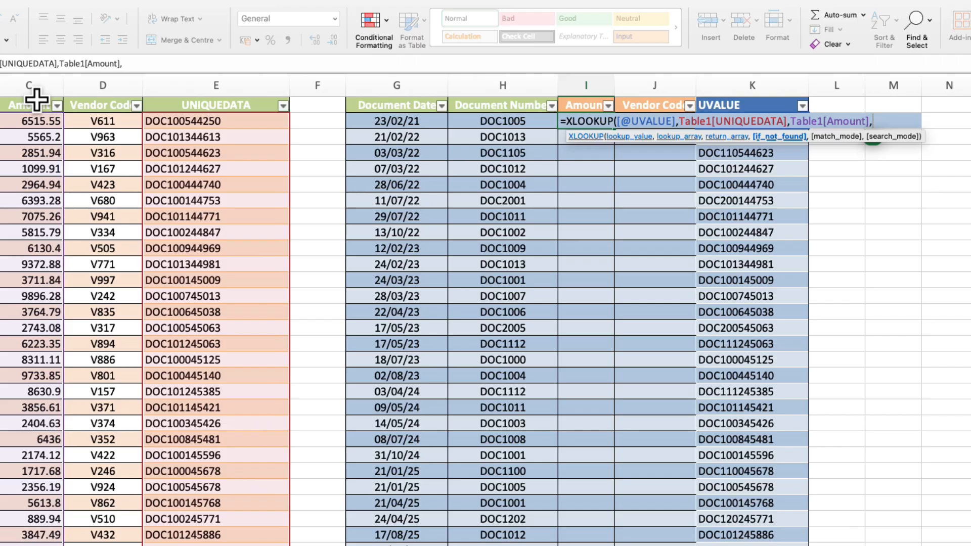
{"action": "type", "text": "\""}
{"action": "type", "text": "NA\""}
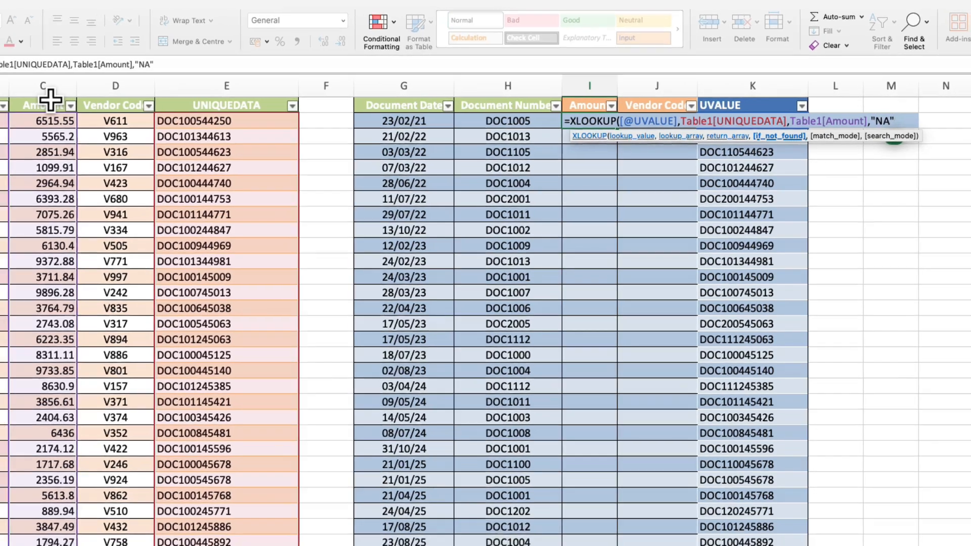
{"action": "type", "text": ")"}
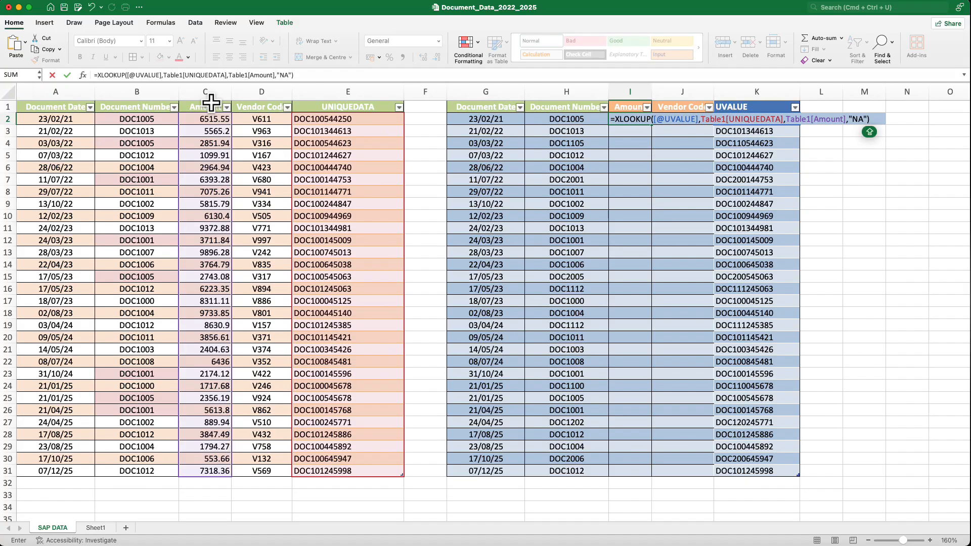
{"action": "key", "text": "Return"}
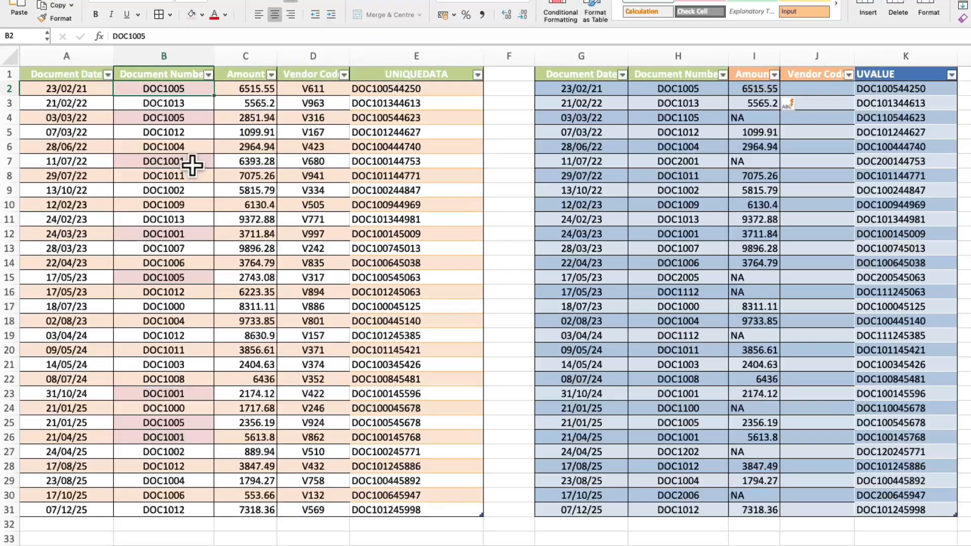
Filter the second table's Document Number column to DOC1001
{"action": "left_click", "coordinate": [138, 178]}
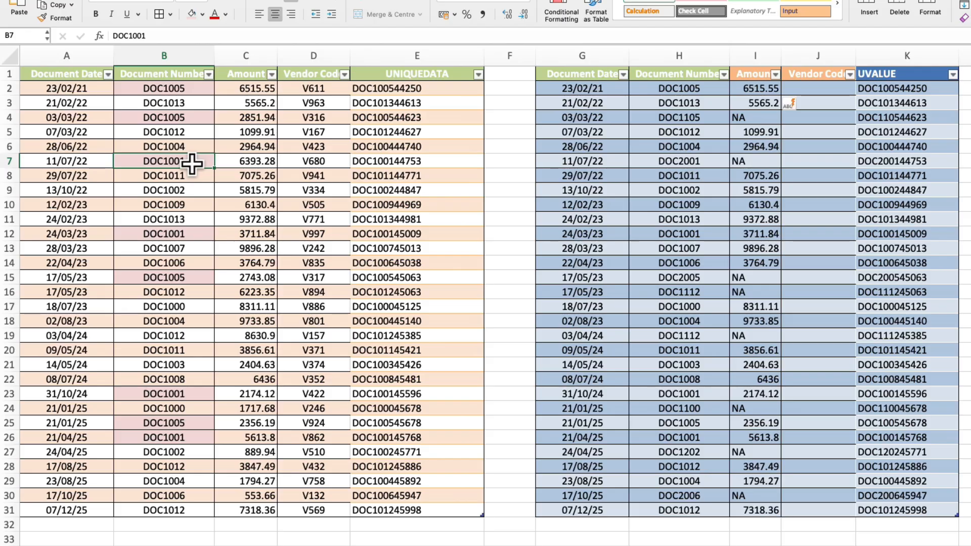
{"action": "left_click", "coordinate": [724, 74]}
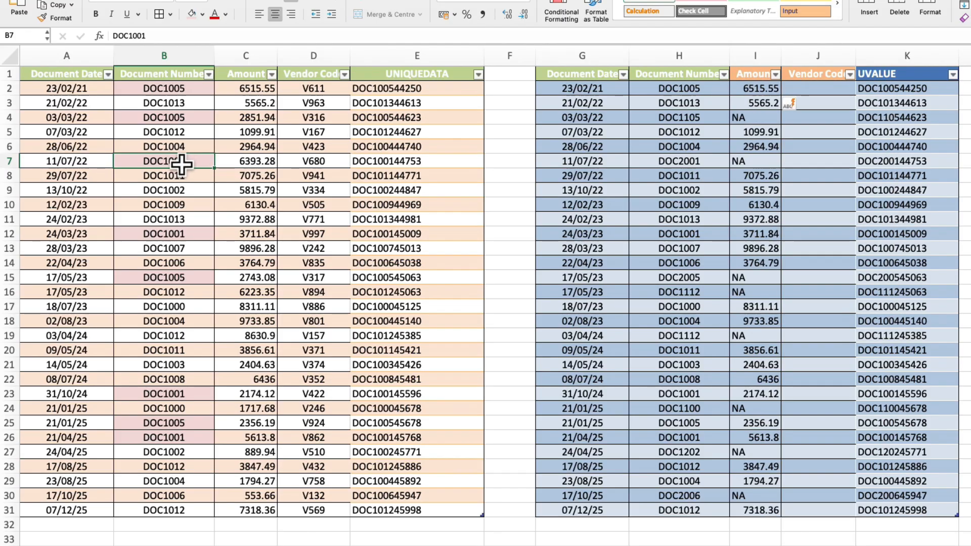
{"action": "left_click", "coordinate": [724, 74]}
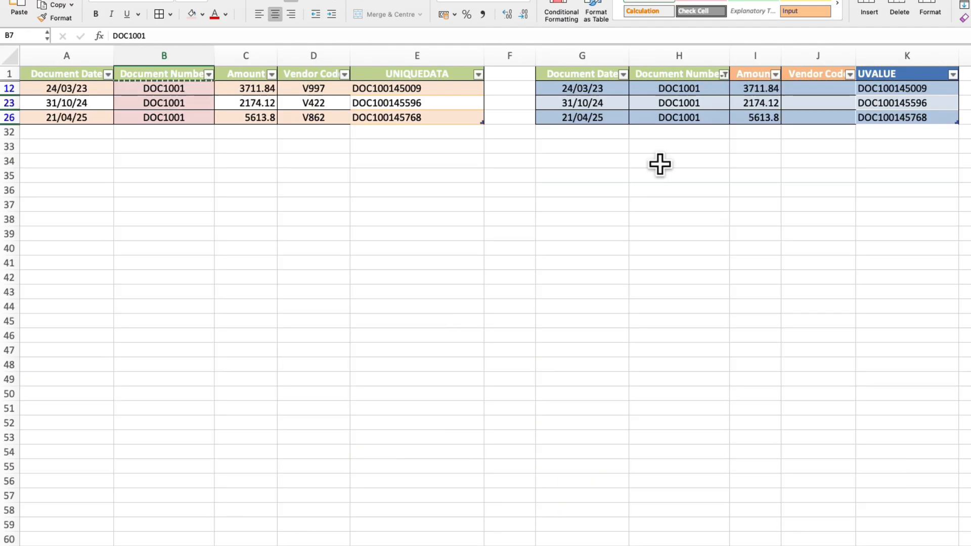
{"action": "left_click", "coordinate": [660, 164]}
Compare the Amount of each DOC1001 row in the second table with the matching dated row in the first table
{"action": "left_click", "coordinate": [697, 91]}
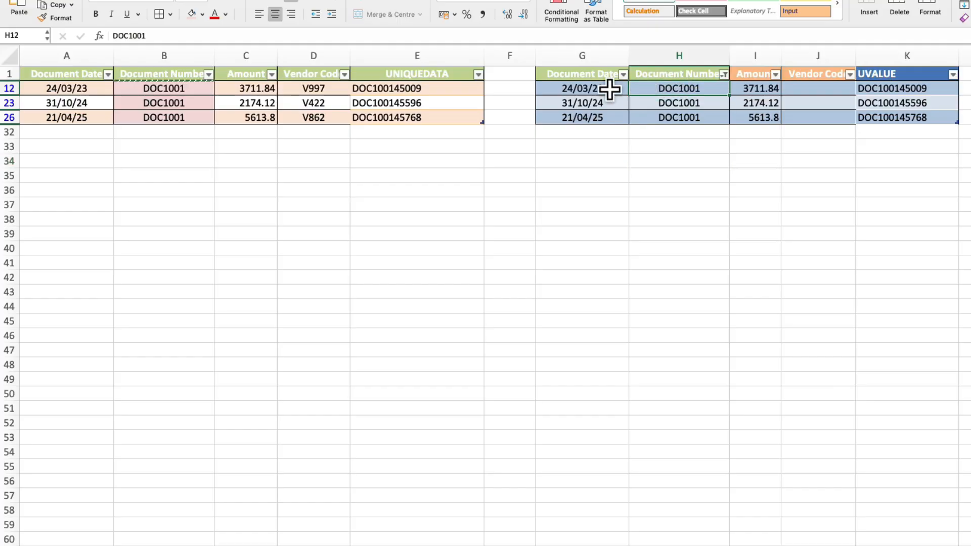
{"action": "left_click", "coordinate": [597, 92]}
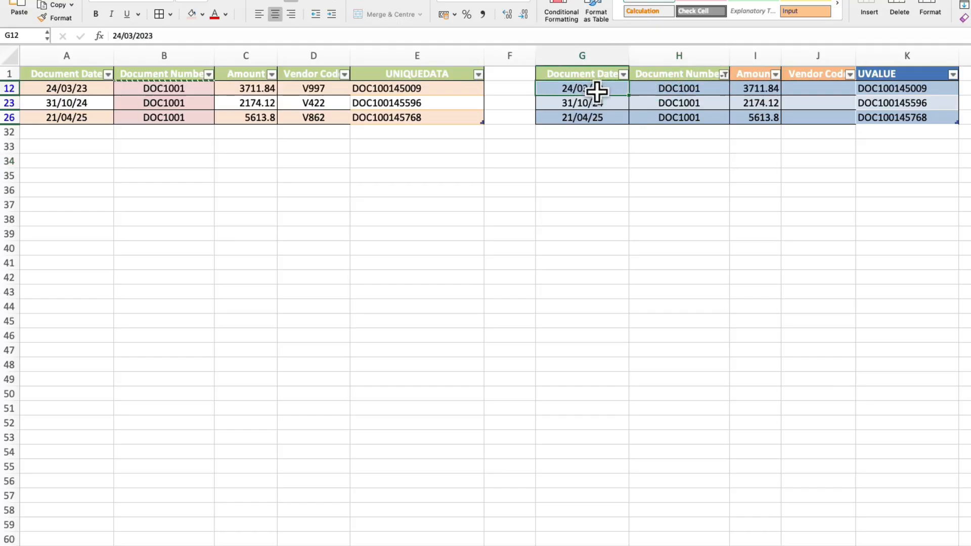
{"action": "left_click", "coordinate": [774, 91]}
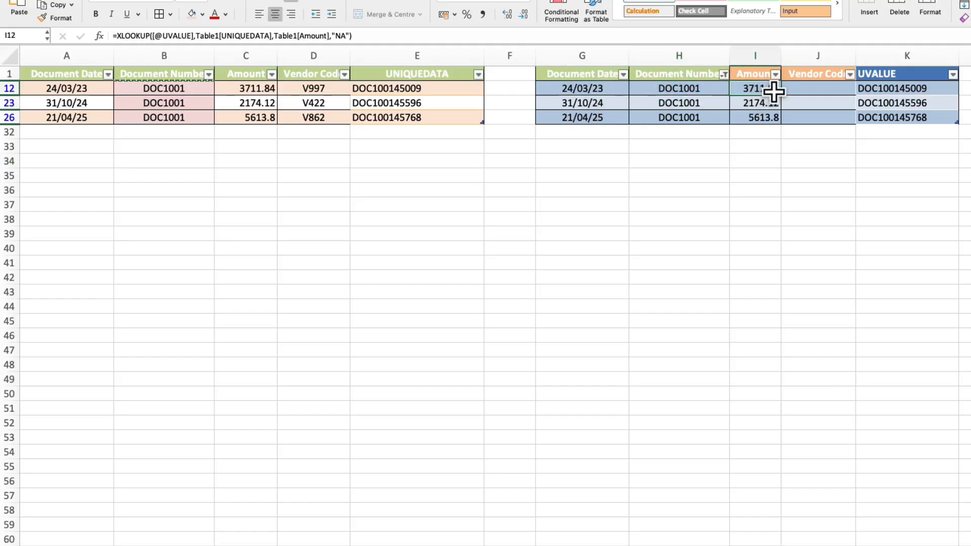
{"action": "left_click", "coordinate": [265, 89]}
{"action": "left_click", "coordinate": [232, 102]}
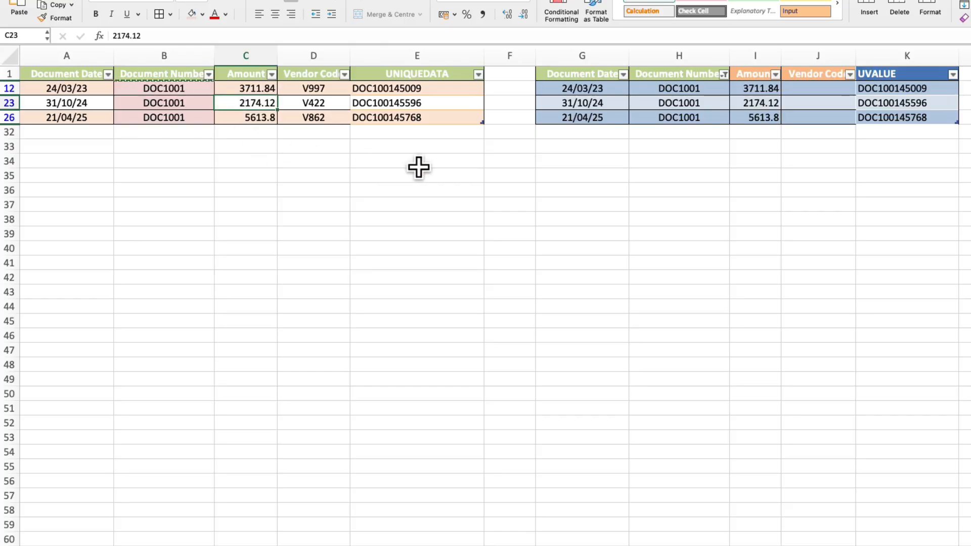
{"action": "left_click", "coordinate": [757, 104]}
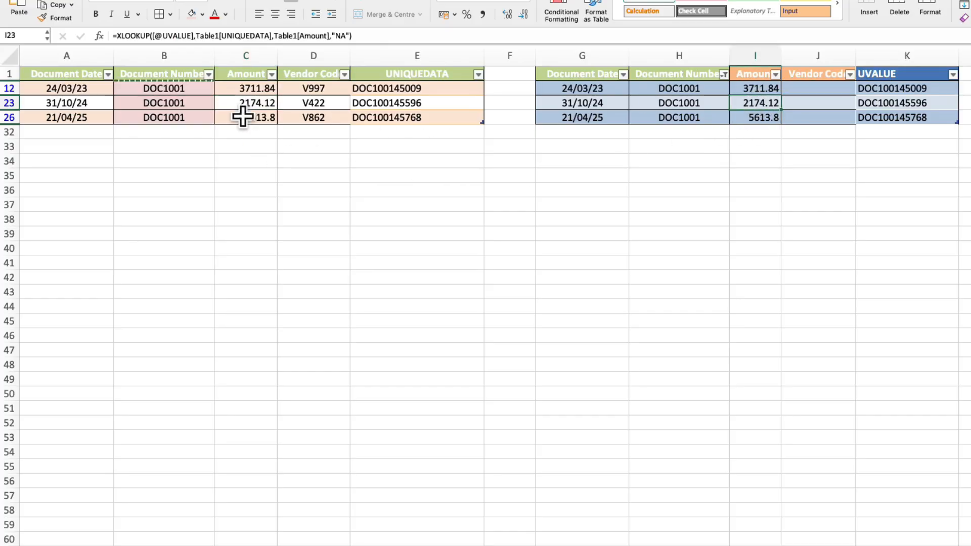
{"action": "left_click", "coordinate": [244, 117]}
{"action": "left_click", "coordinate": [757, 118]}
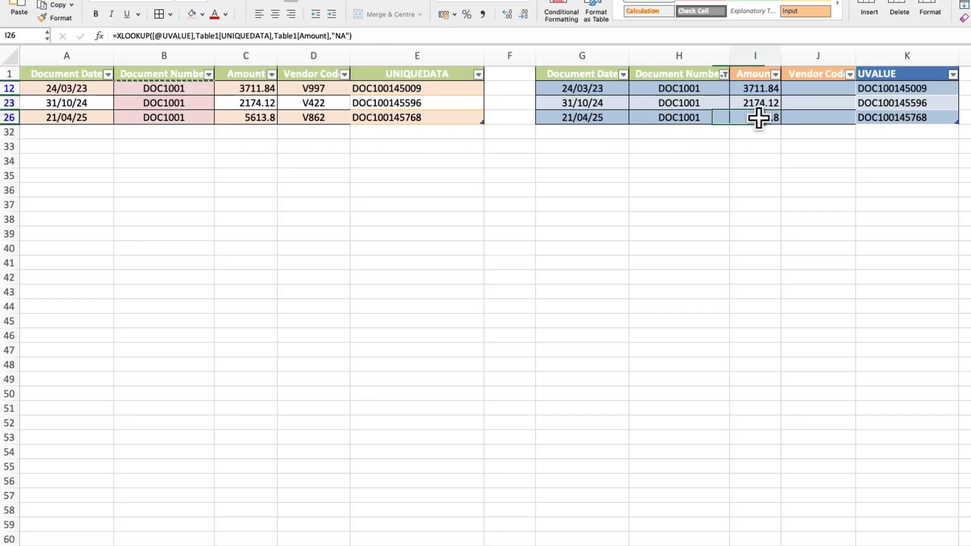
Clear the Document Number filter on the second table
{"action": "left_click", "coordinate": [756, 234]}
{"action": "left_click", "coordinate": [725, 75]}
{"action": "left_click", "coordinate": [861, 347]}
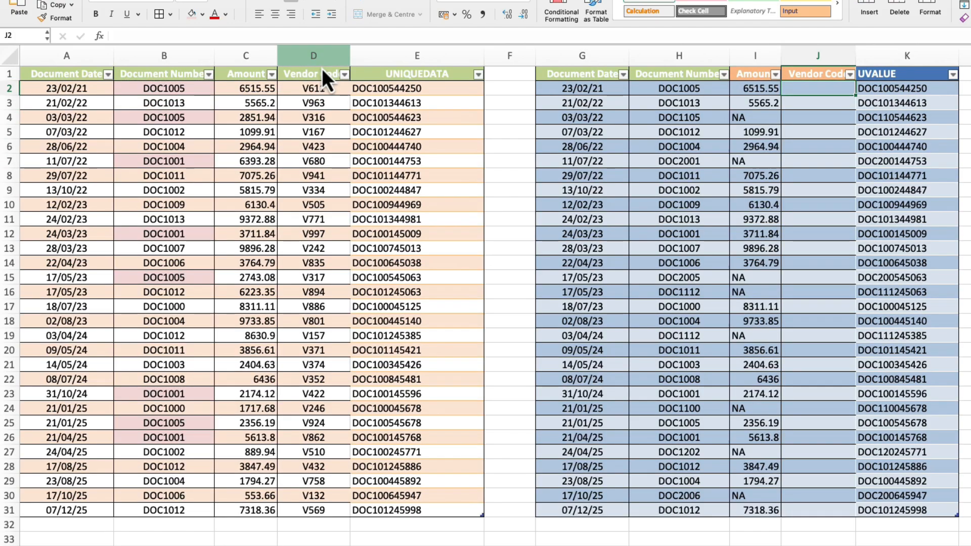
Fill the second table's Vendor Code column with an XLOOKUP of UVALUE in Table1's UNIQUEDATA, returning Vendor Code or 0 if not found
{"action": "type", "text": "=XLOOKUP("}
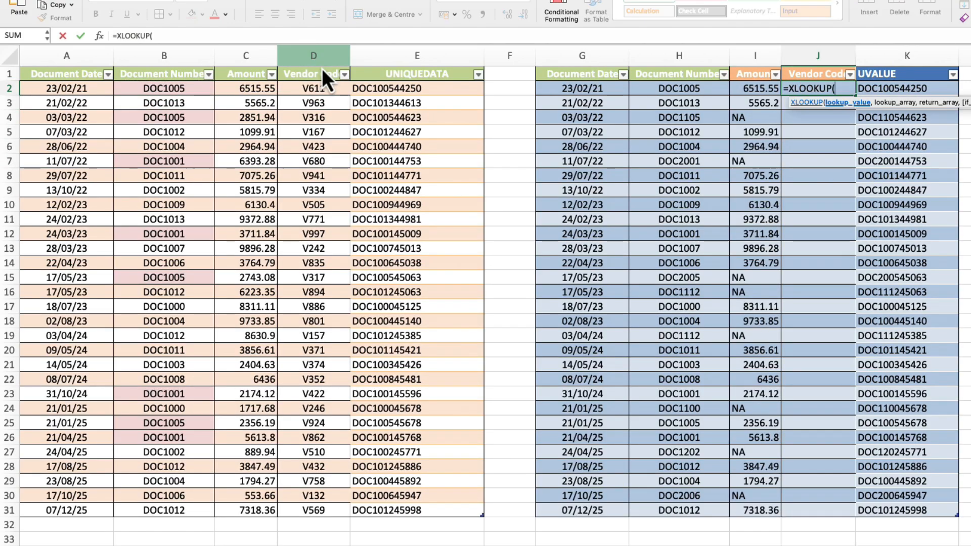
{"action": "key", "text": "Right"}
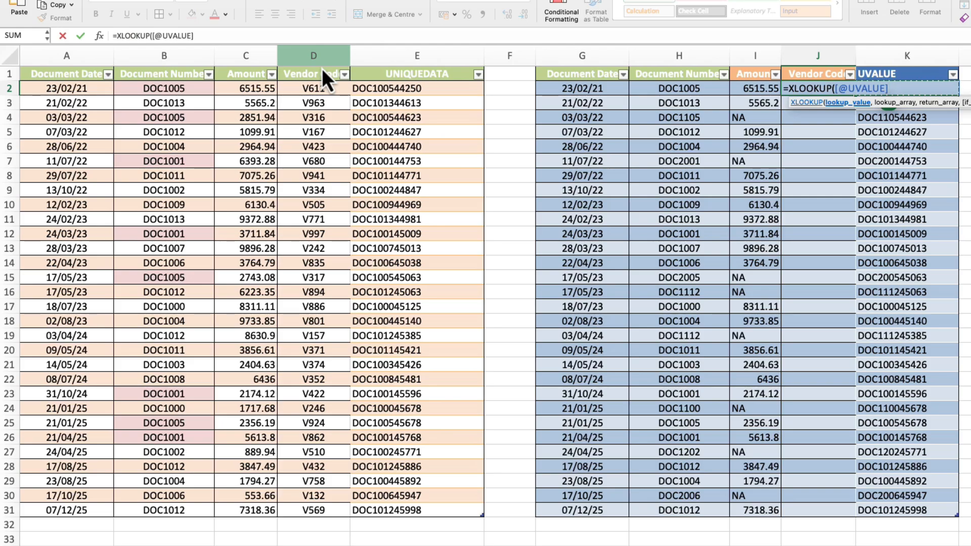
{"action": "type", "text": ","}
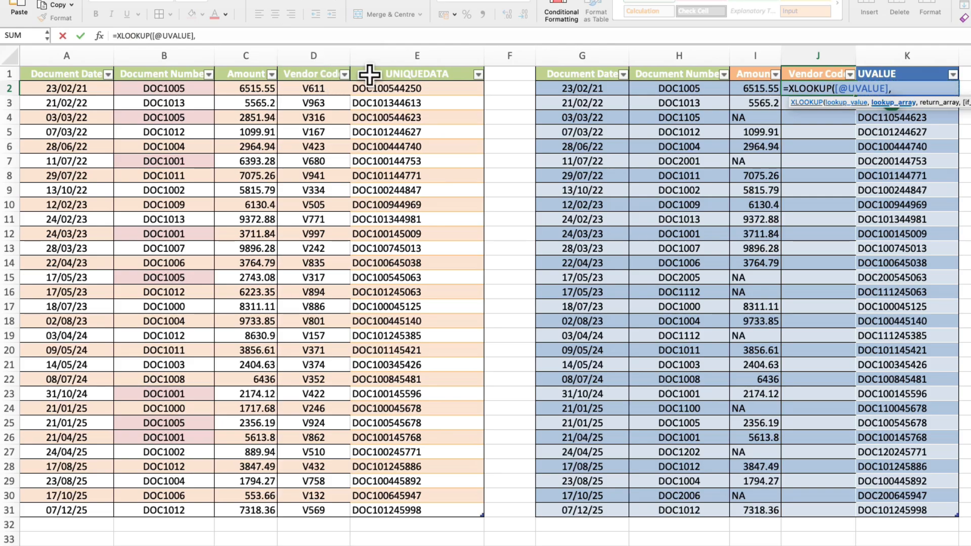
{"action": "left_click", "coordinate": [408, 66]}
{"action": "type", "text": ","}
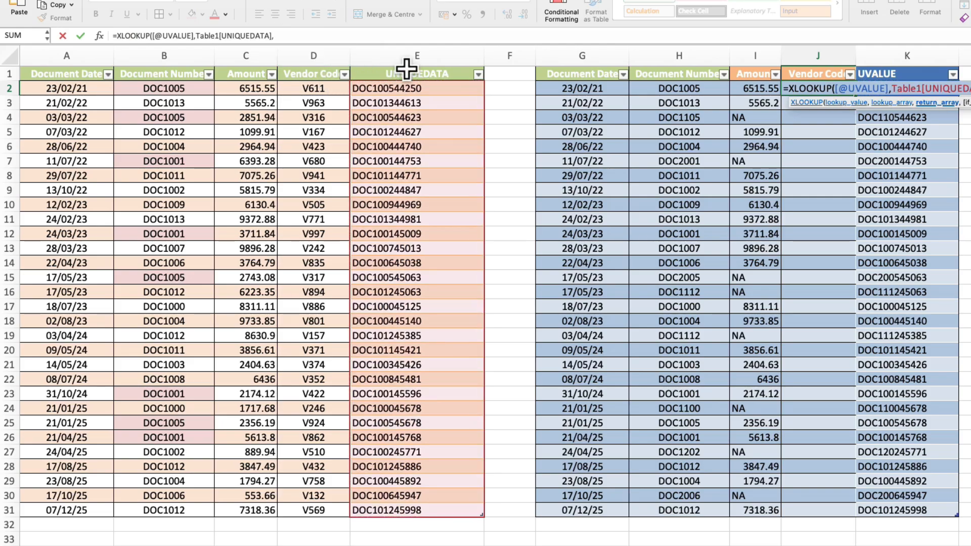
{"action": "left_click", "coordinate": [317, 66]}
{"action": "type", "text": ","}
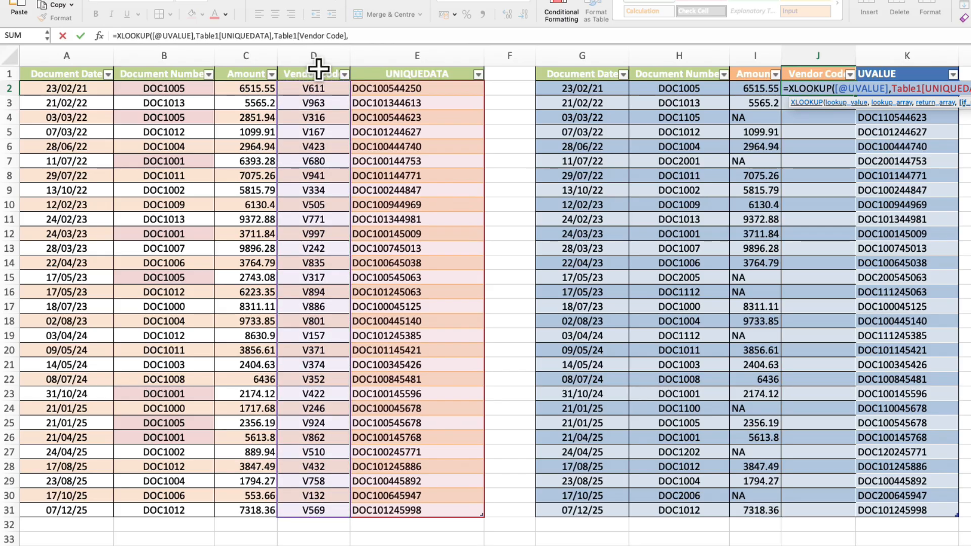
{"action": "type", "text": "0)"}
{"action": "key", "text": "Return"}
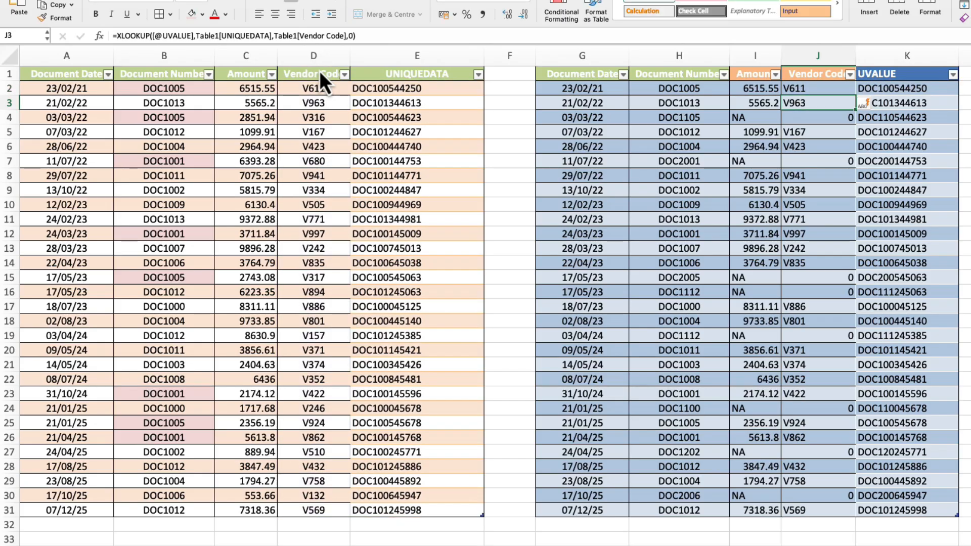